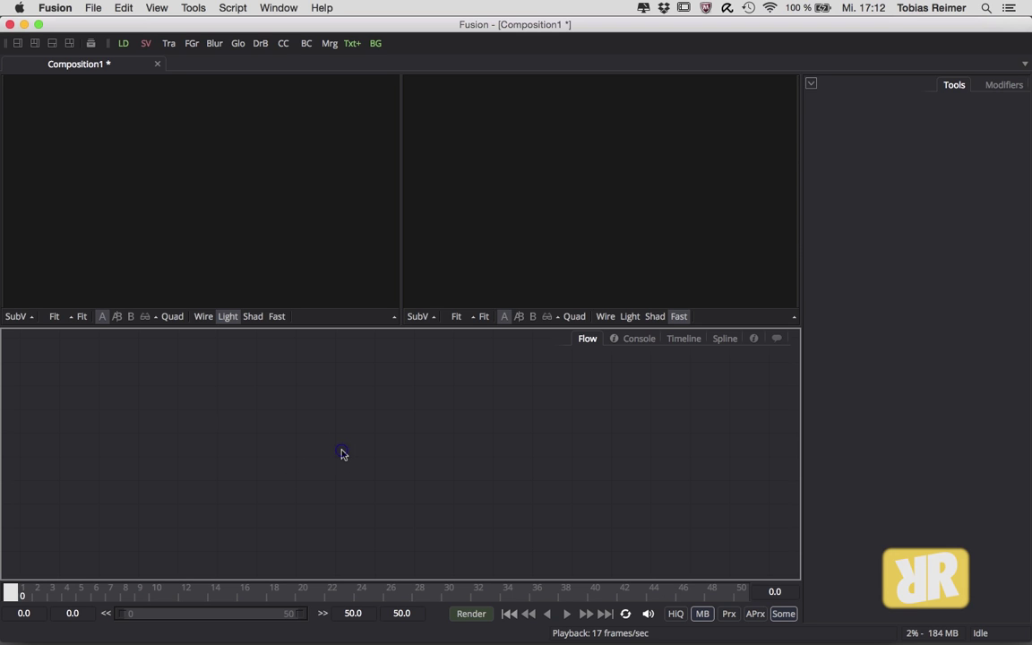
- Add a pEmitter particle emitter node to the flow and position it
key("ctrl+space")
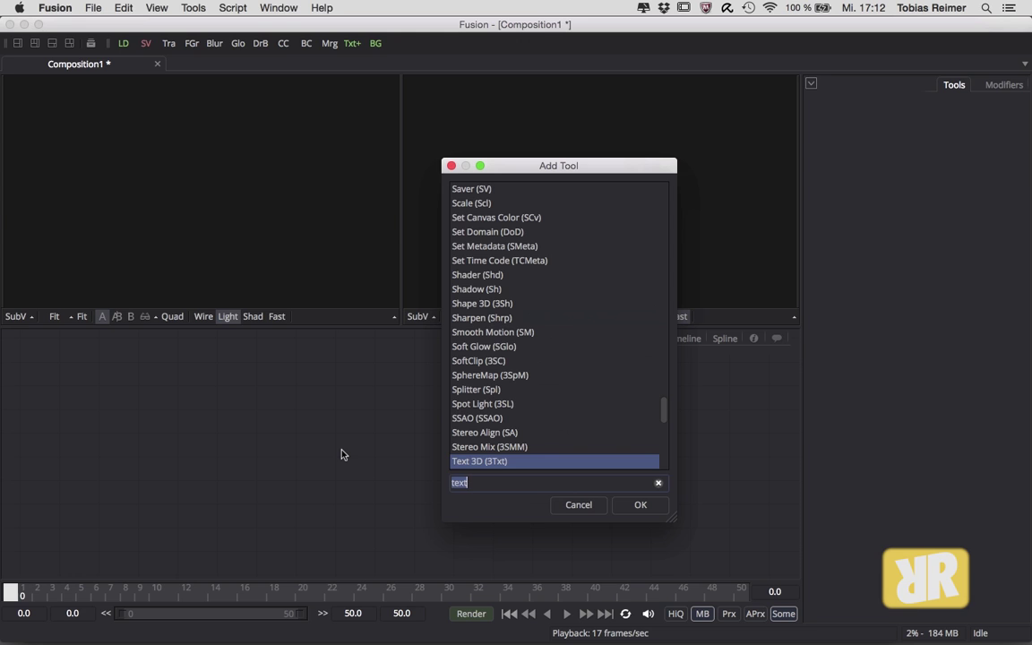
type("p")
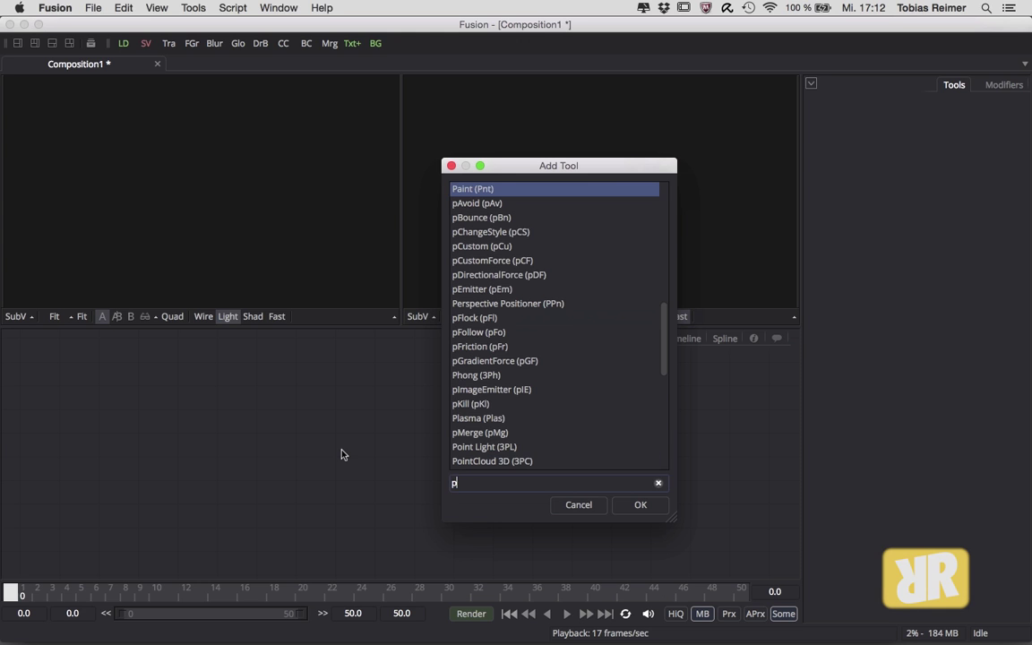
type("emi")
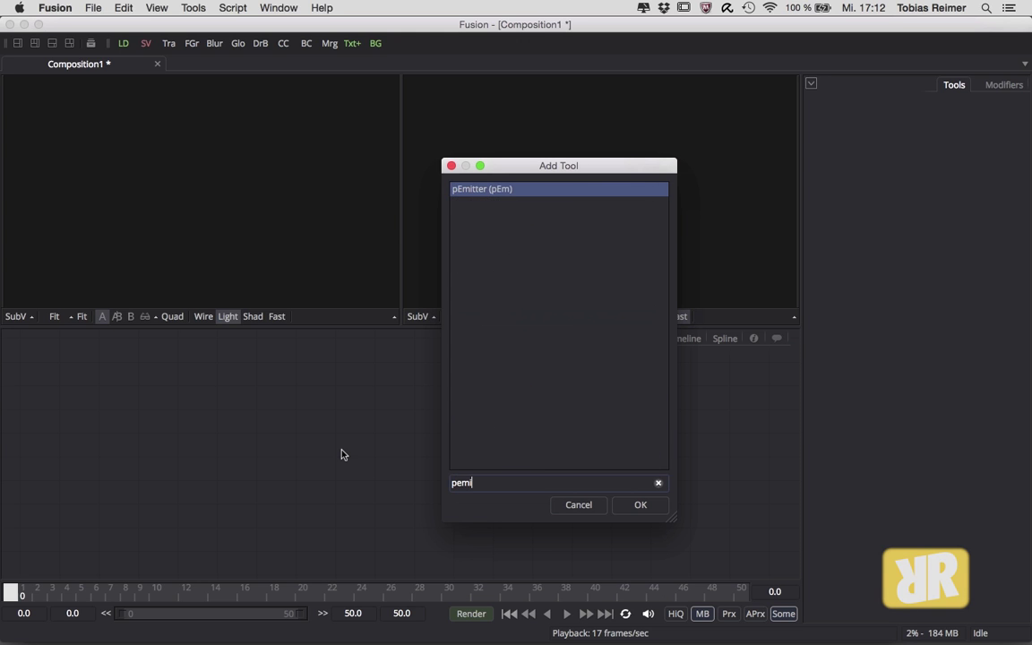
key("Return")
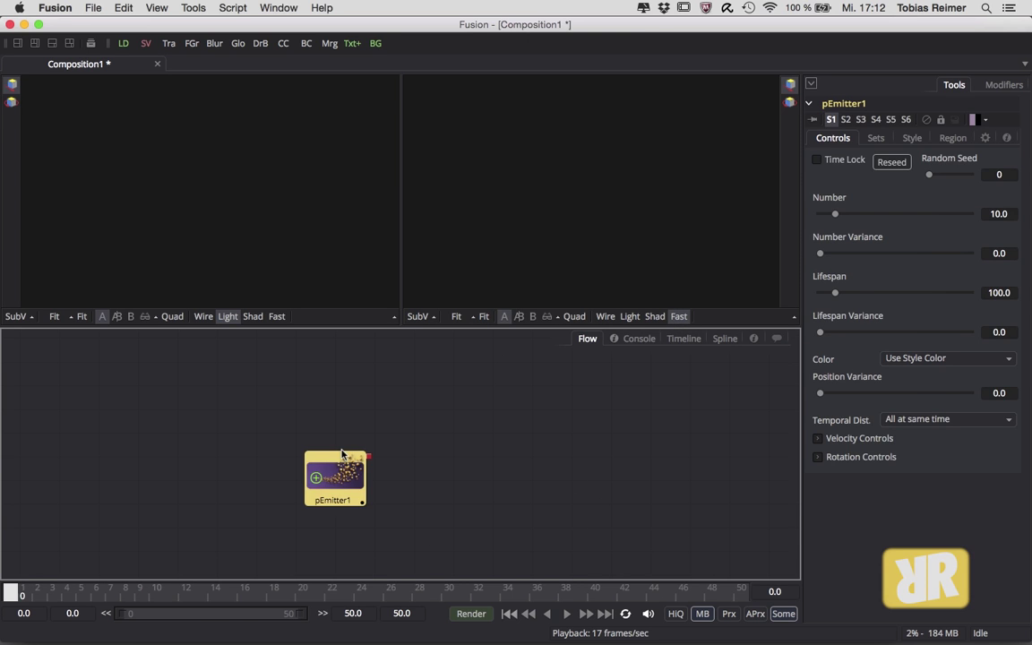
left_click_drag(342, 454, 369, 425)
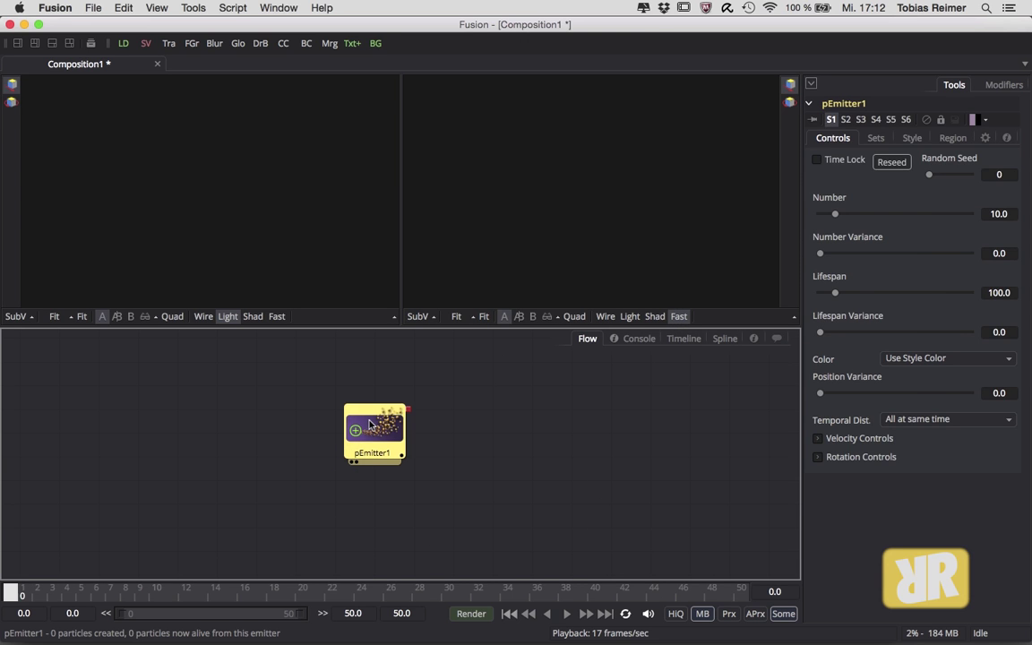
- Add a pRender node fed by pEmitter1 and place it farther right
key("ctrl+space")
type("p")
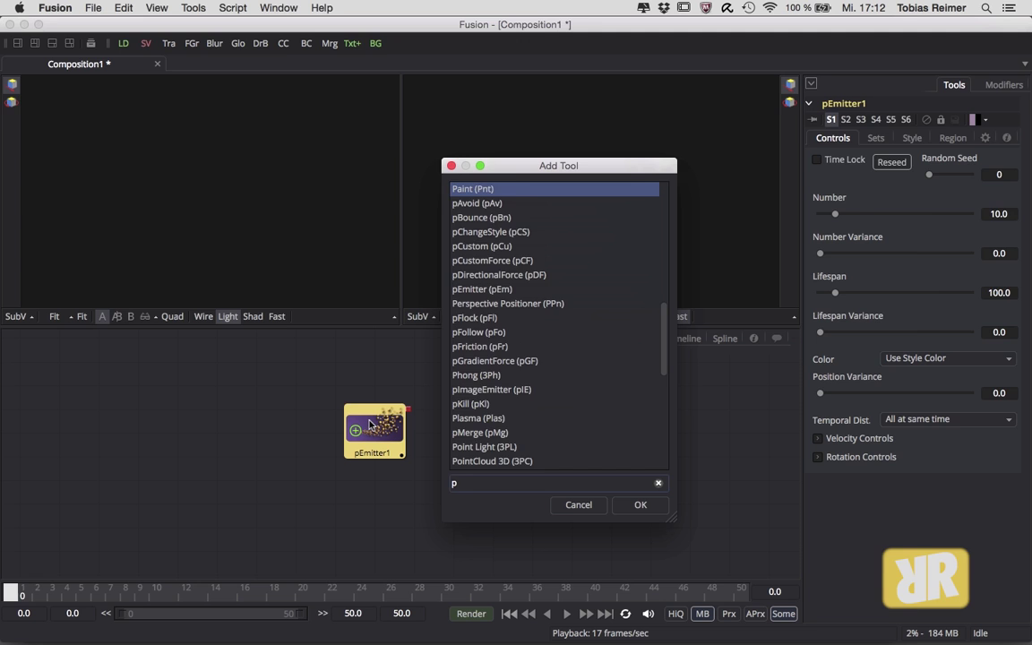
type("ren")
key("Return")
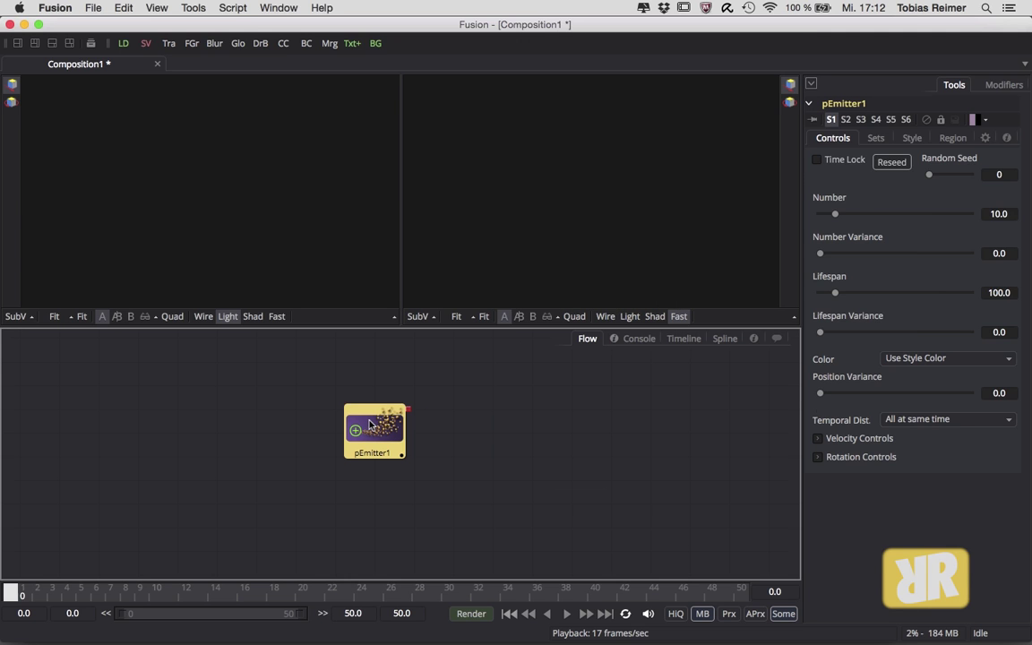
mouse_move(454, 421)
left_mouse_down()
mouse_move(609, 418)
mouse_move(562, 164)
left_mouse_up()
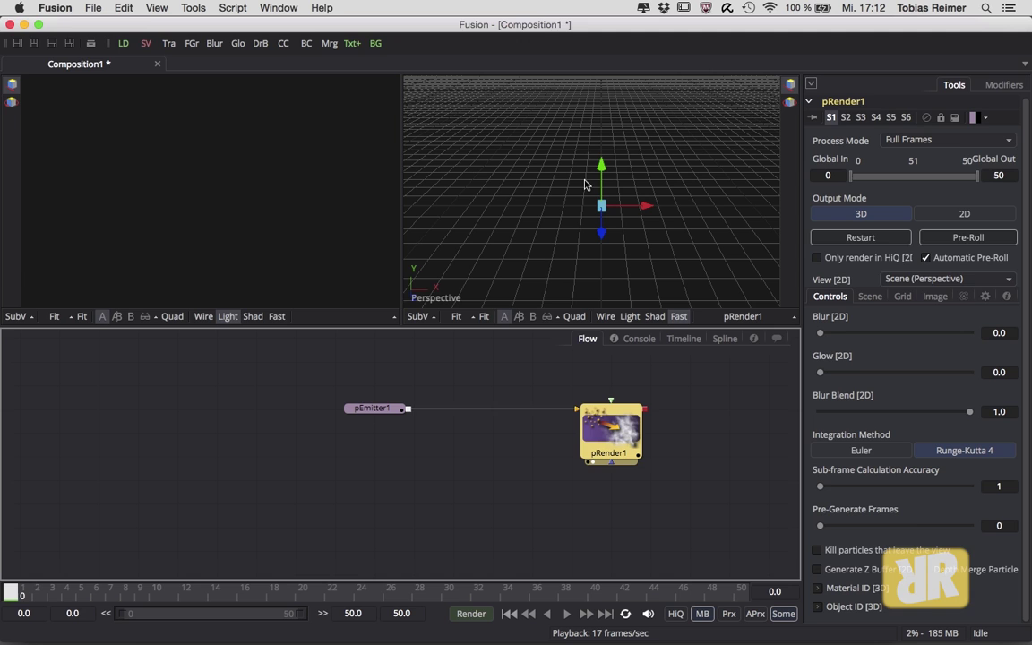
- Fit the 3D viewer and switch pEmitter1's Region from Sphere to Mesh, trying Cube first
left_click(483, 317)
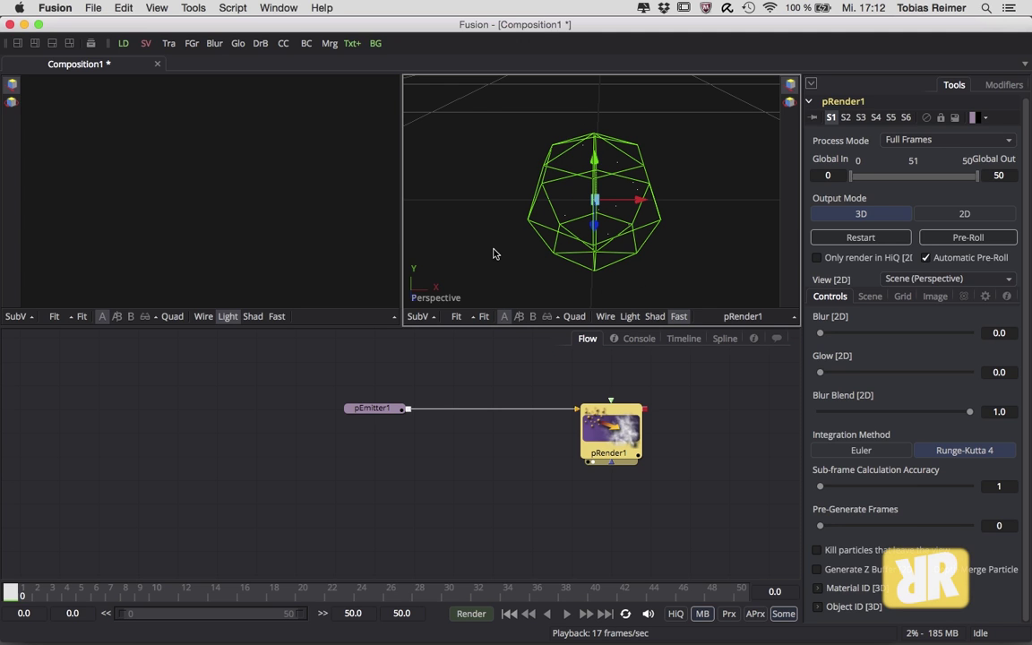
left_click(350, 408)
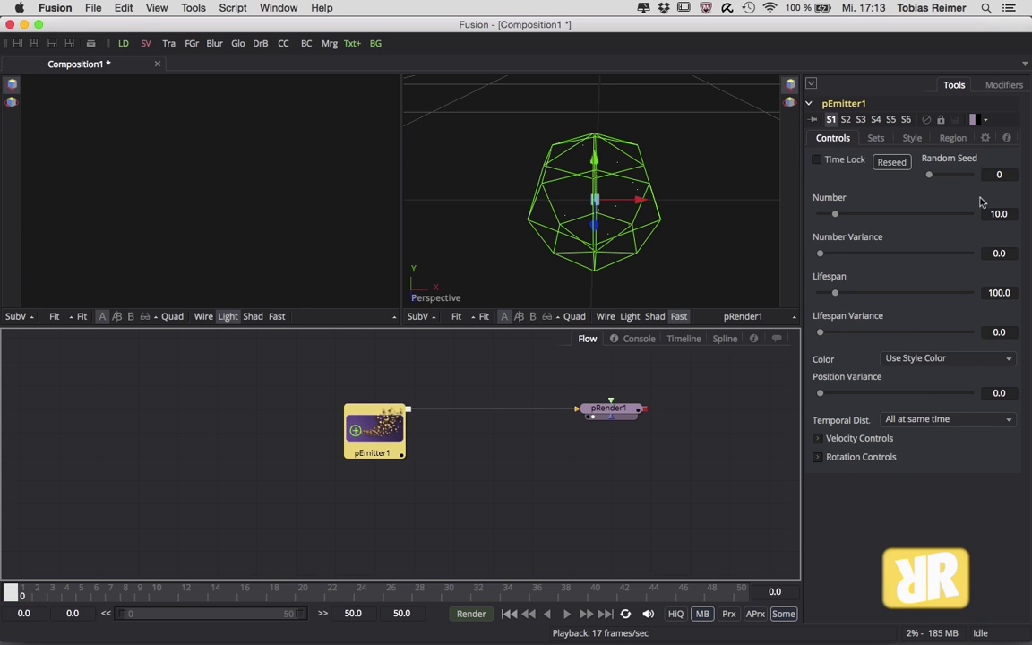
left_click(953, 138)
left_click(935, 167)
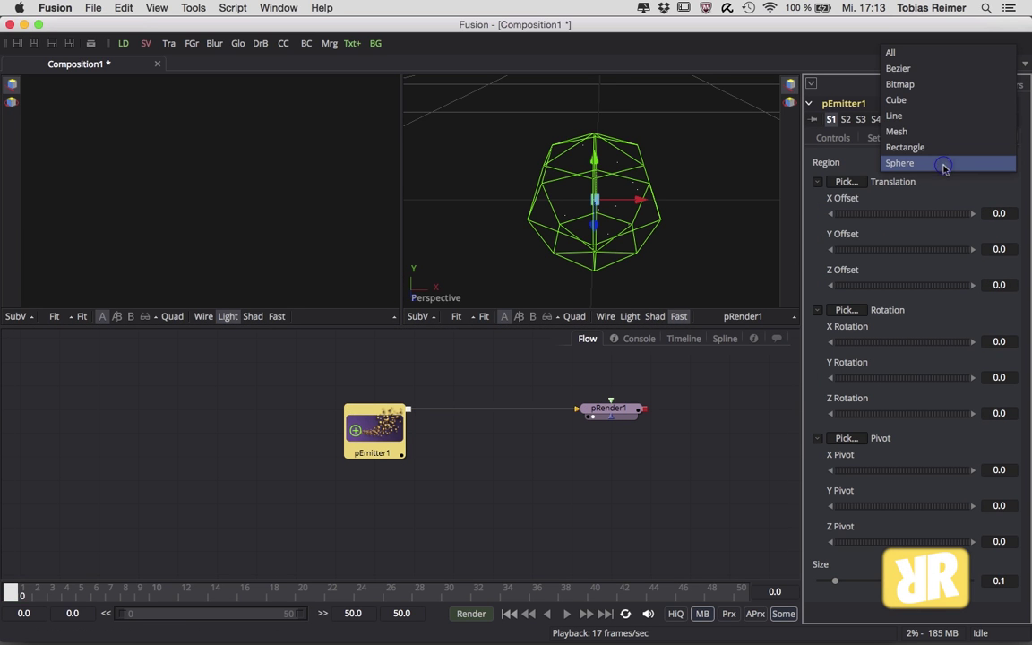
left_click(895, 99)
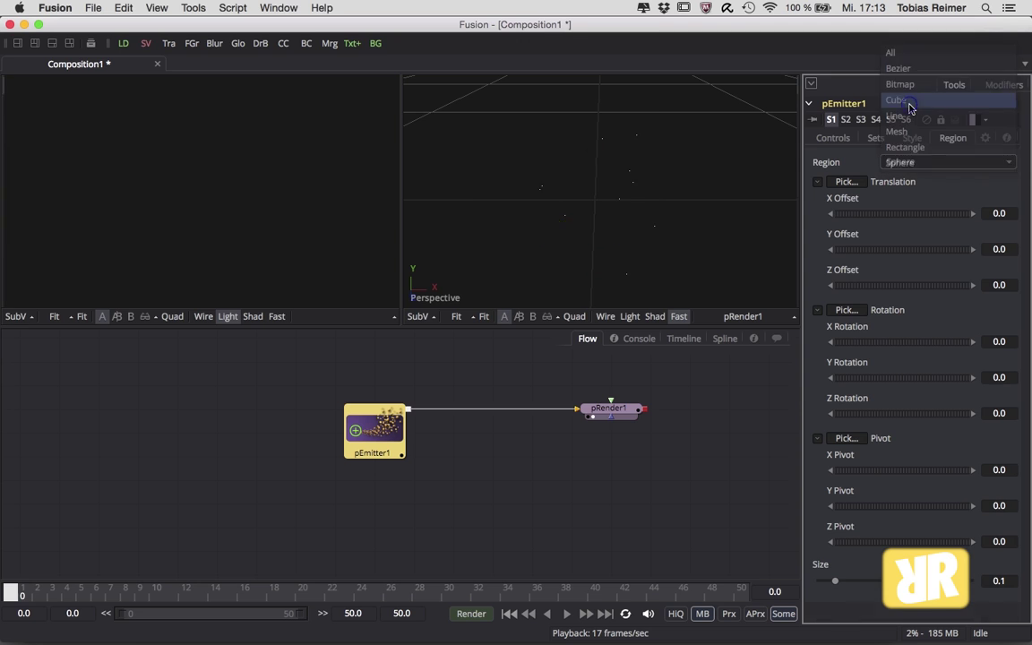
left_click(958, 170)
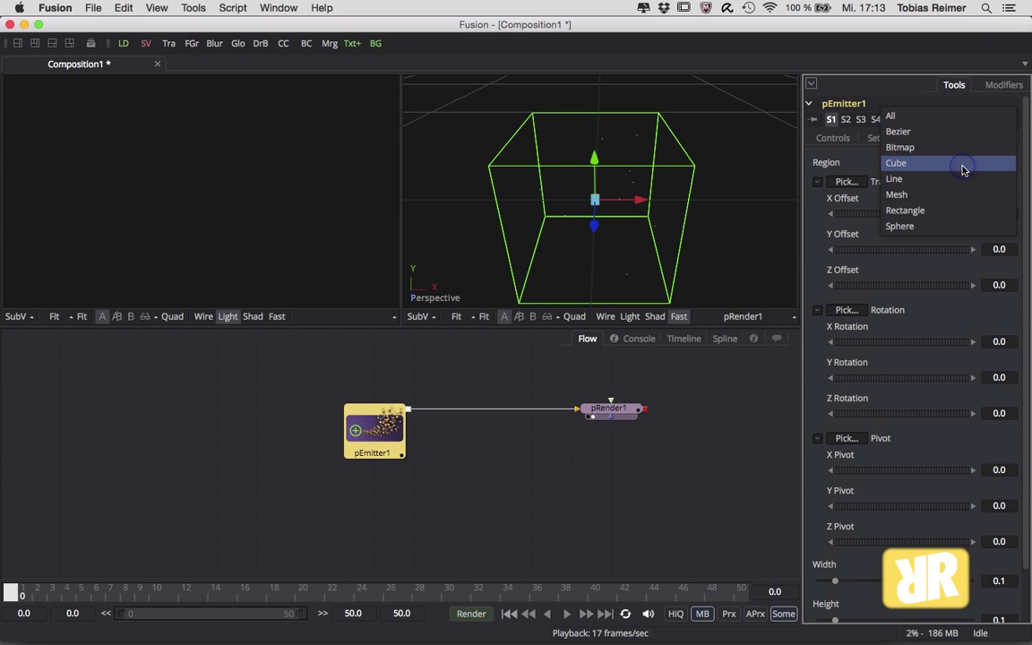
left_click(920, 196)
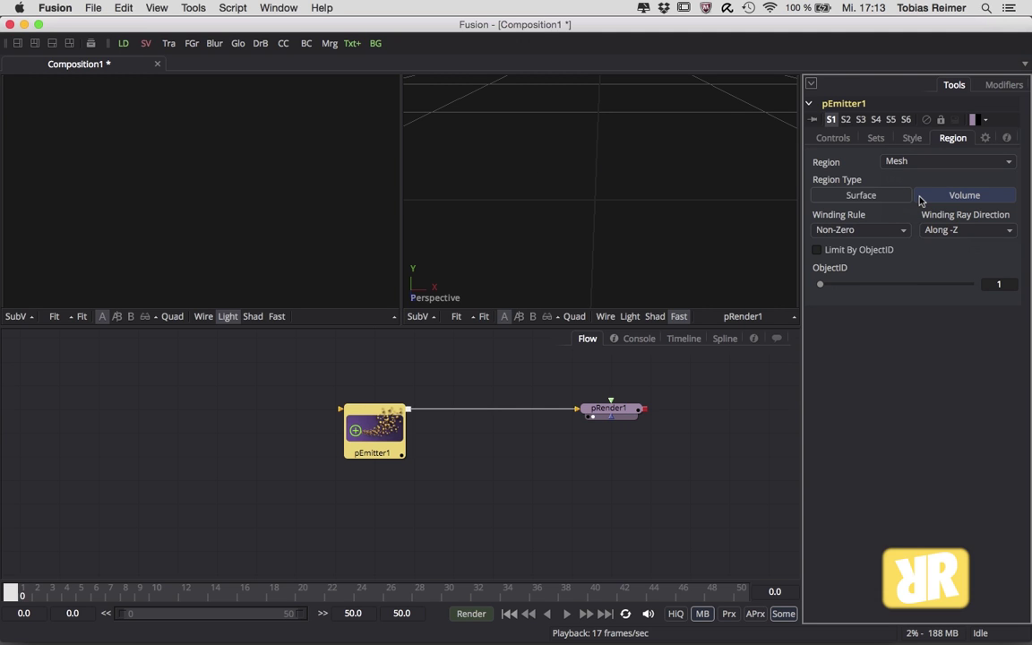
left_click(166, 404)
left_click(166, 403)
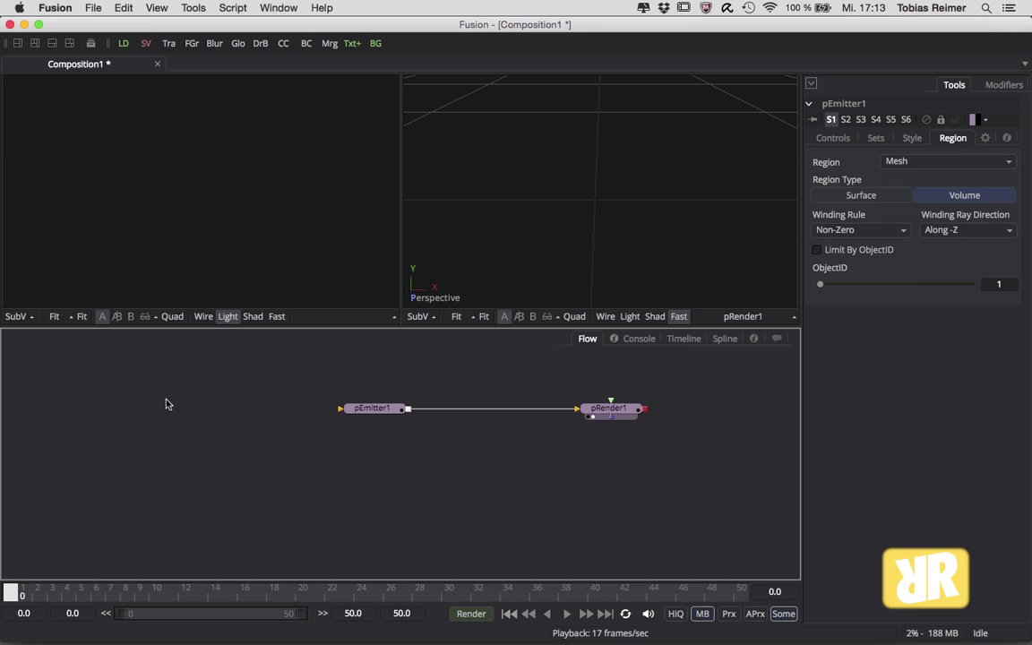
- Add a Text3D node reading 'PARTIKEL' with extrusion depth of about 0.147
key("ctrl+space")
type("text")
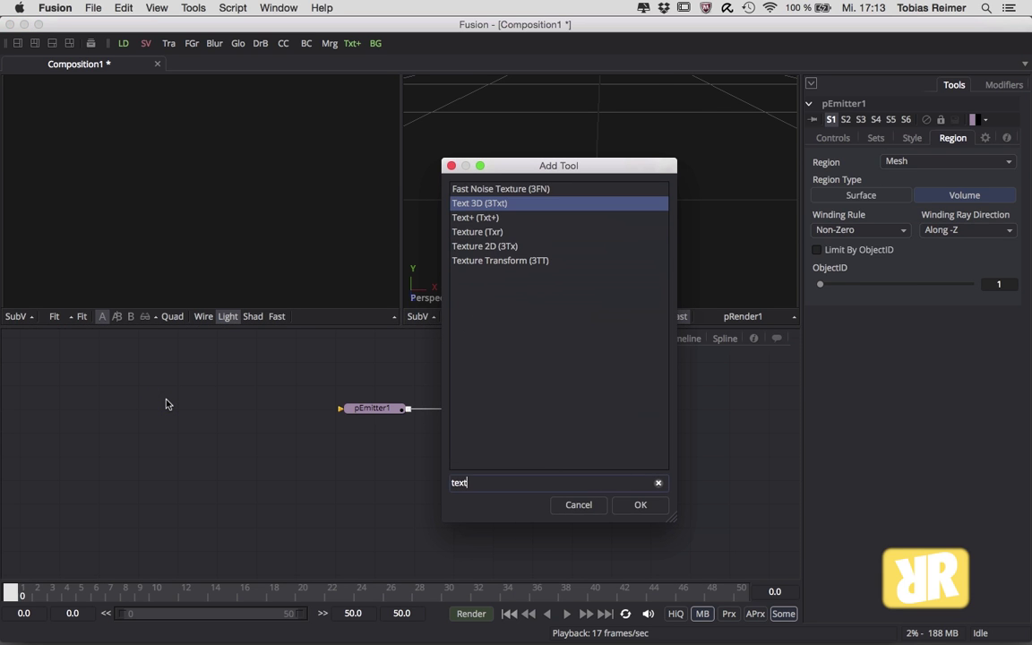
key("Return")
key("1")
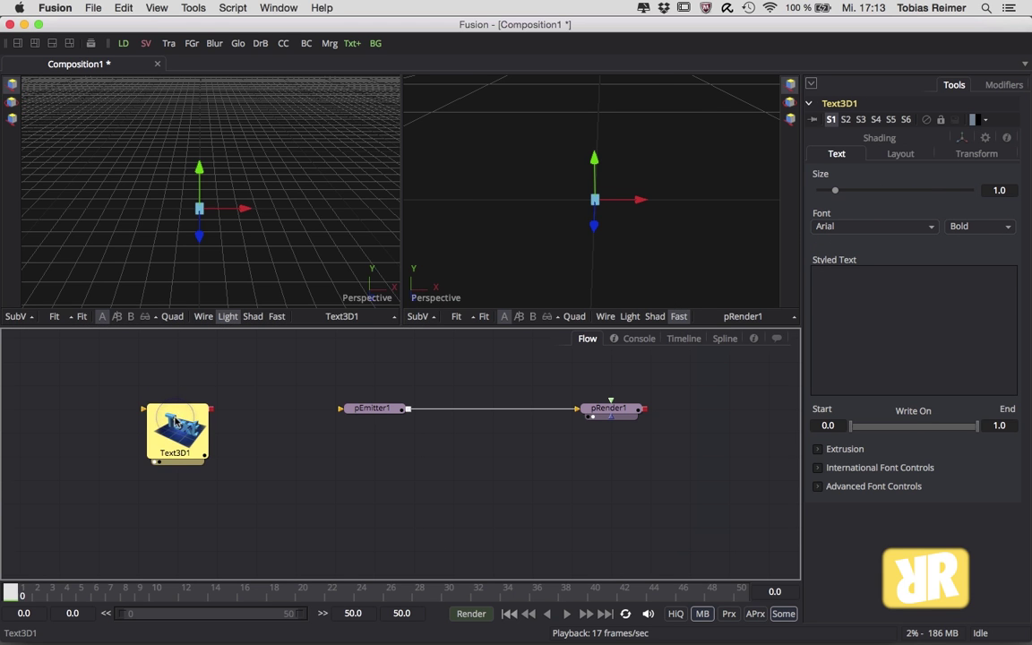
left_click(918, 334)
type("P")
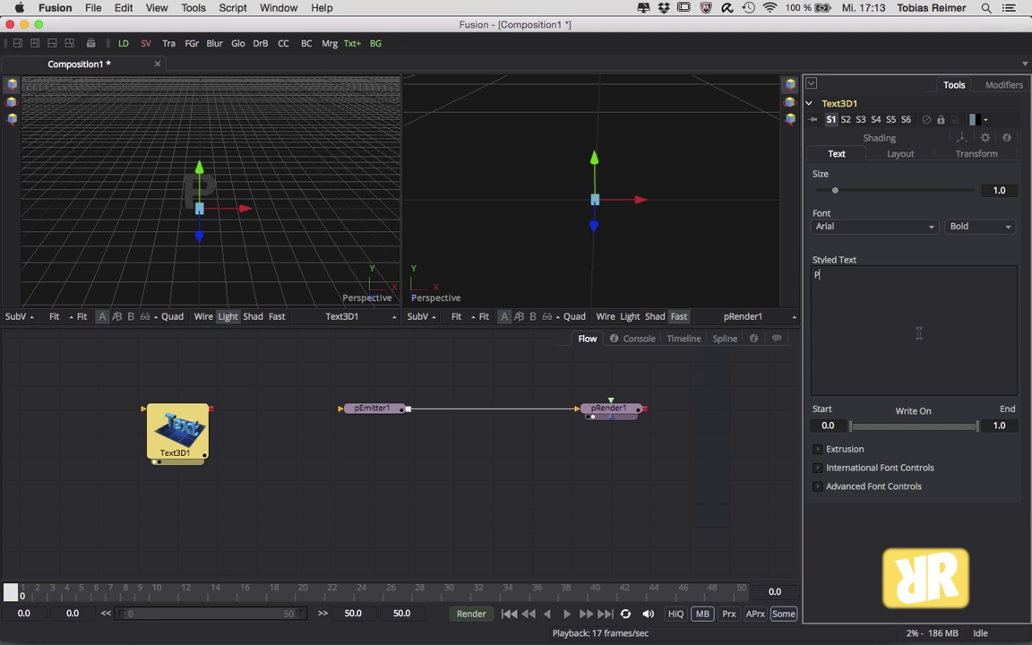
type("ARTIKEL")
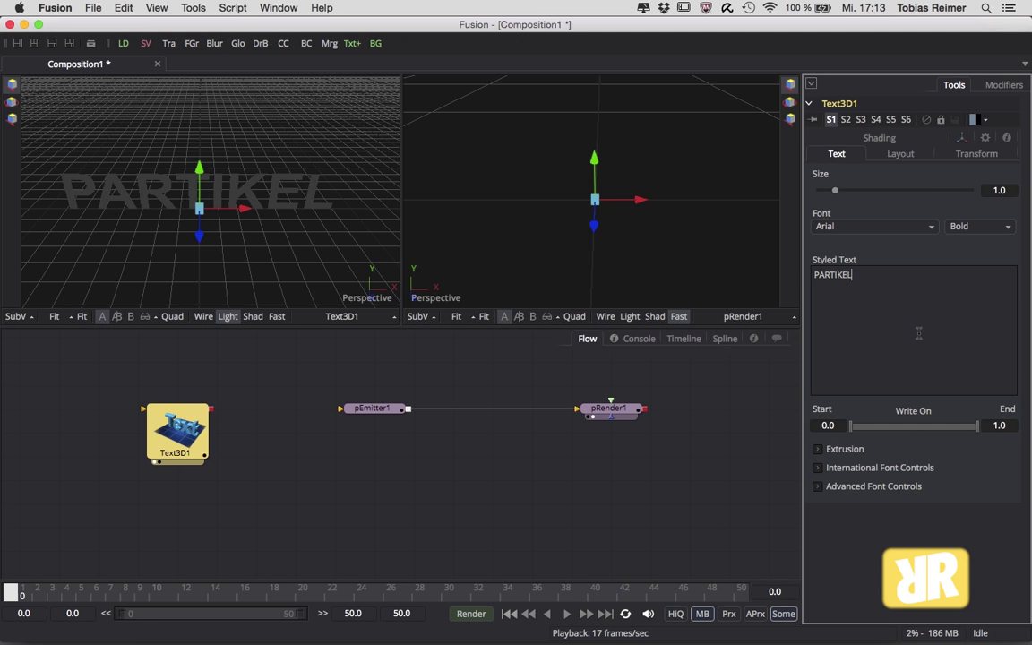
left_click(817, 451)
left_click_drag(834, 515, 934, 512)
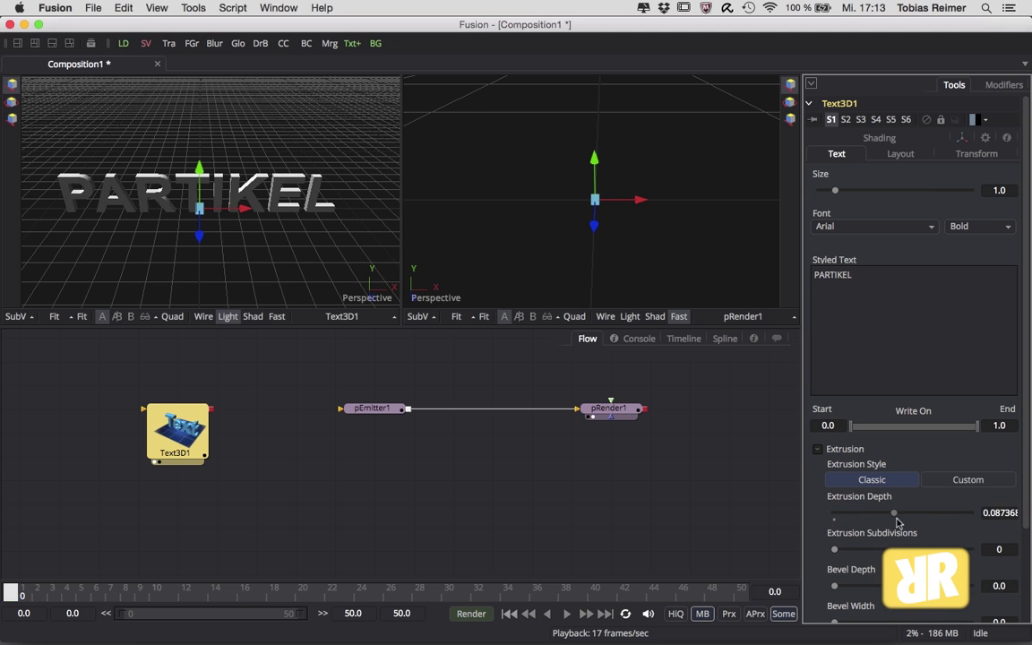
- Set the PARTIKEL text font to Impact, then select pEmitter1
left_click(851, 228)
scroll(840, 468, "down", 5)
scroll(839, 468, "down", 10)
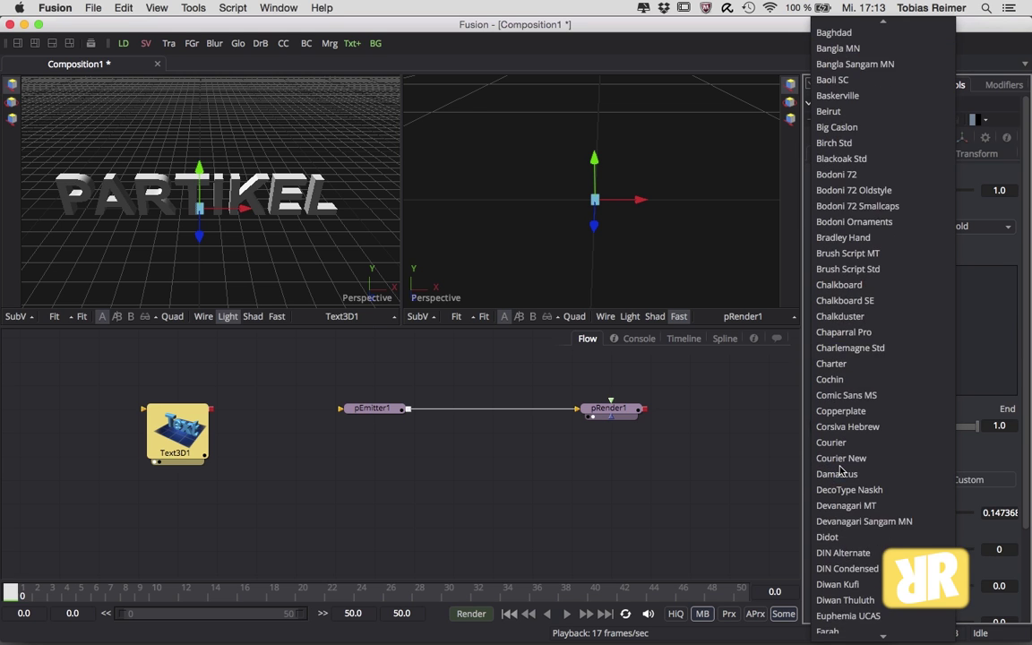
scroll(839, 468, "down", 2)
scroll(839, 468, "down", 10)
scroll(840, 468, "down", 2)
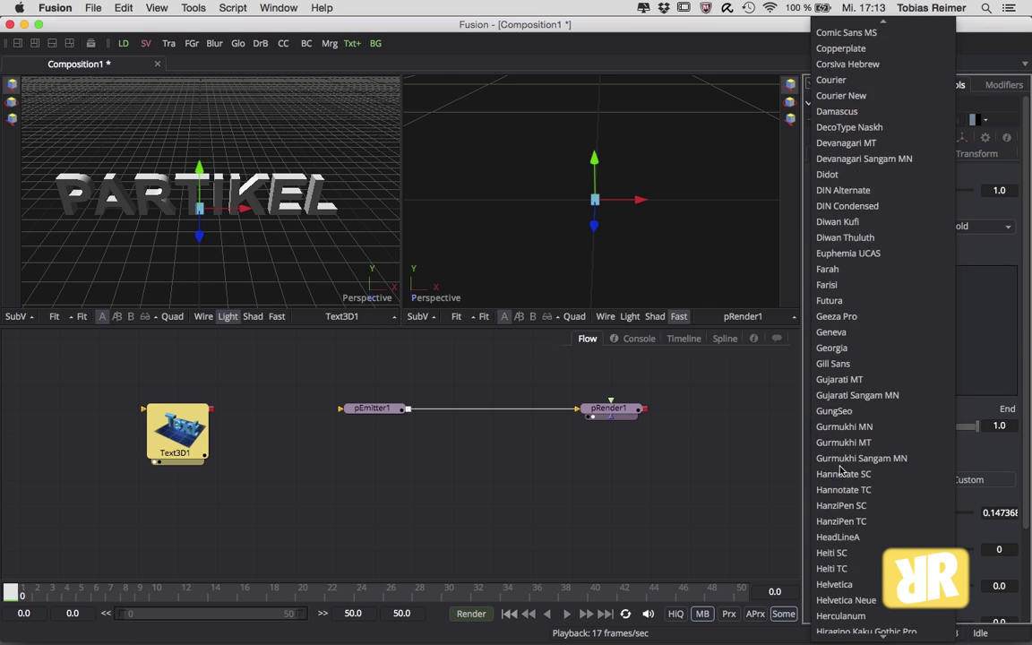
scroll(839, 468, "down", 3)
scroll(839, 468, "down", 2)
scroll(840, 468, "down", 4)
scroll(839, 467, "down", 1)
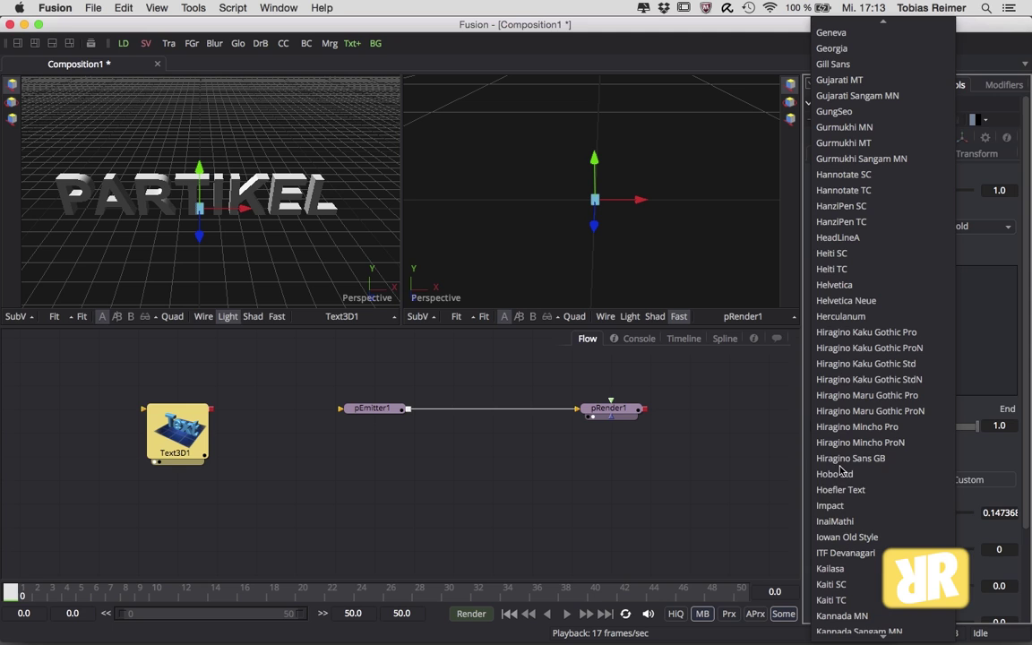
left_click(828, 507)
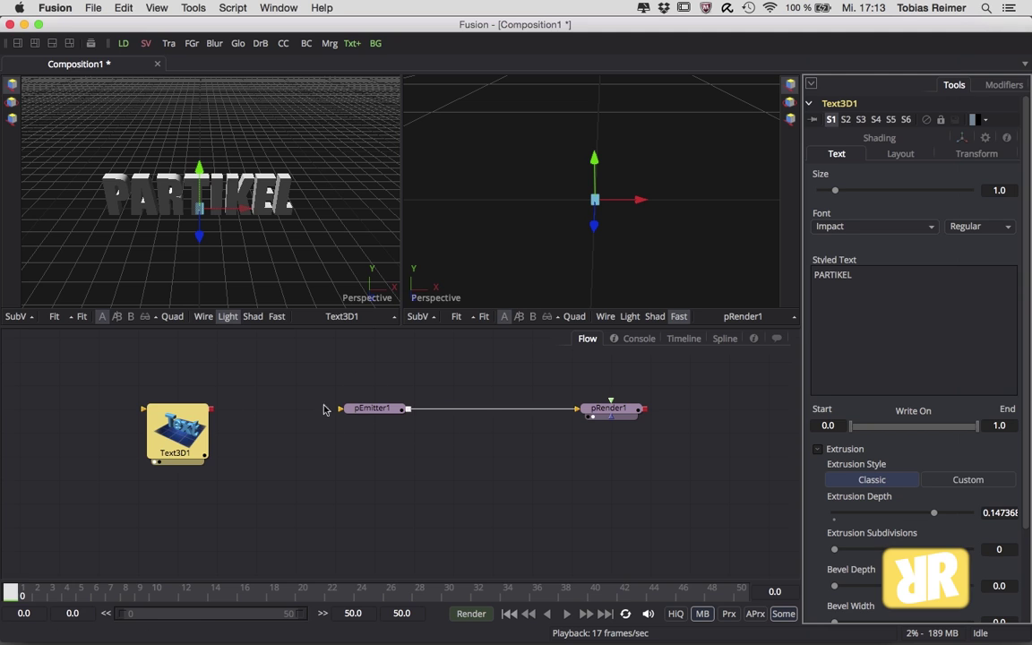
left_click(372, 409)
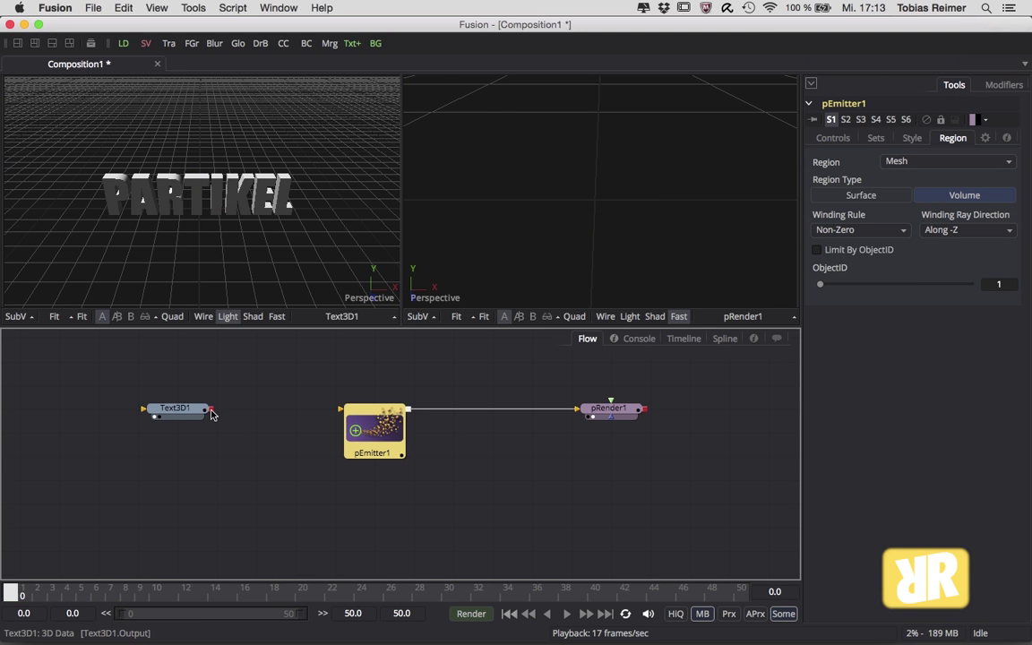
- Connect Text3D1's output to pEmitter1 and play the particle animation
left_click_drag(212, 413, 379, 432)
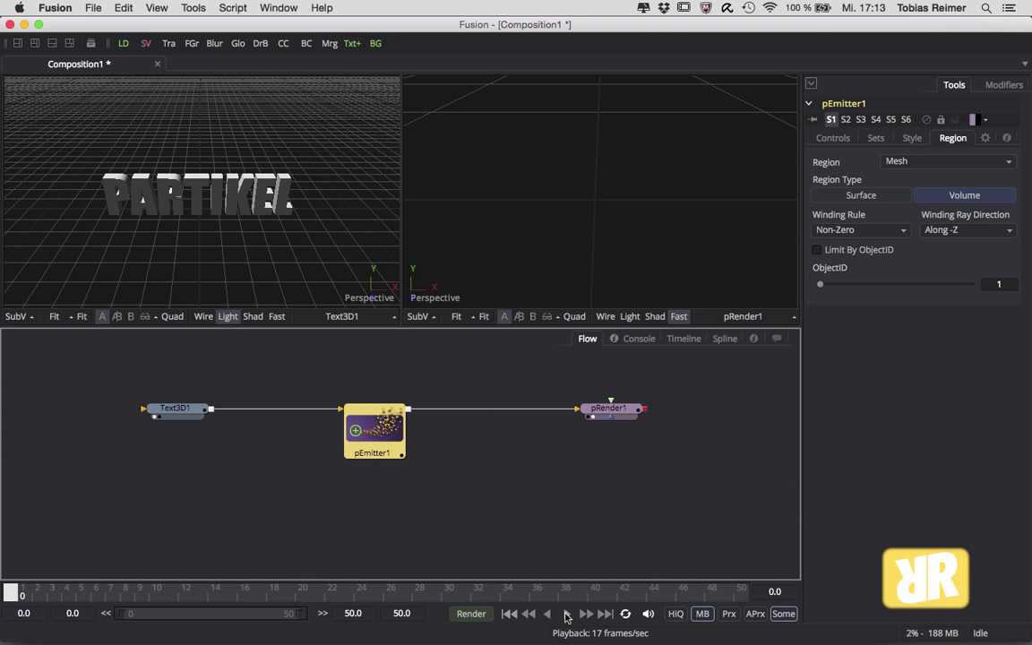
left_click(566, 615)
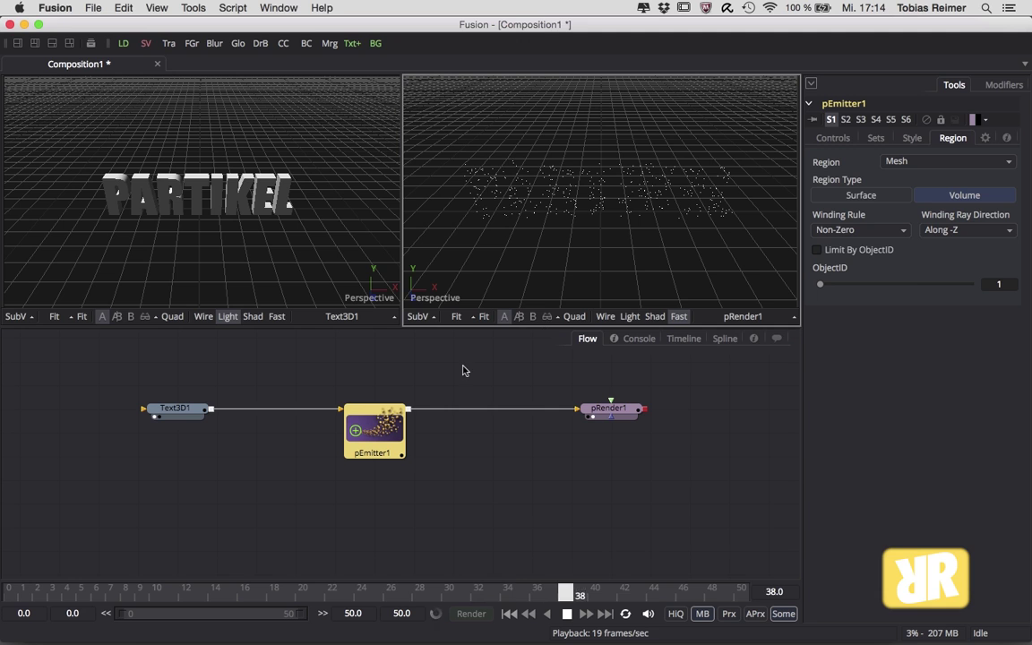
- Set pEmitter1's particle Number to 200 and stop playback
left_click(832, 137)
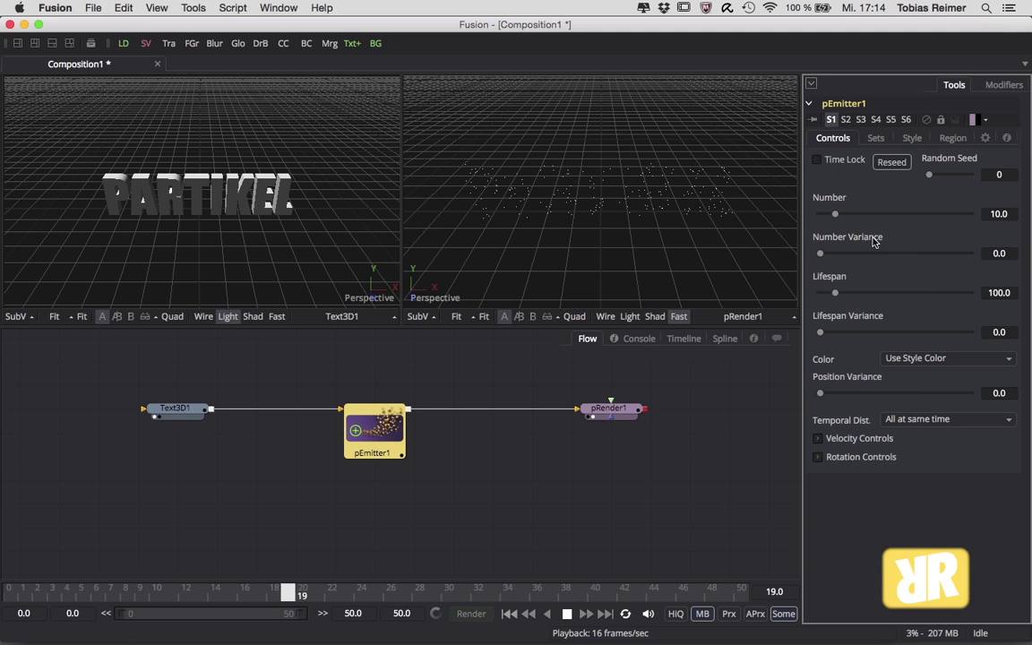
double_click(998, 213)
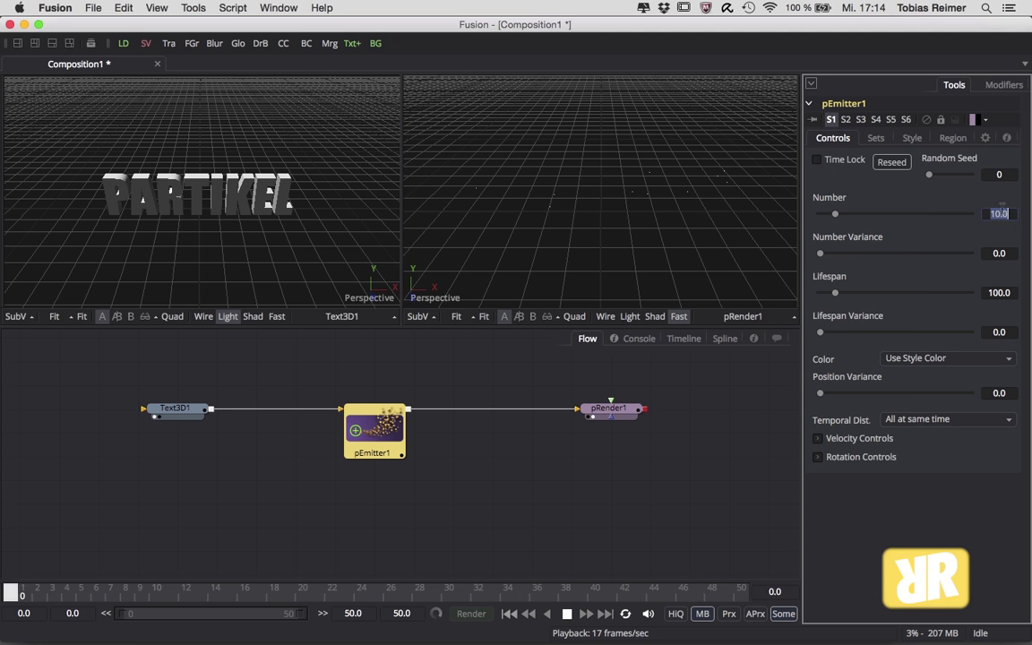
type("200")
key("Tab")
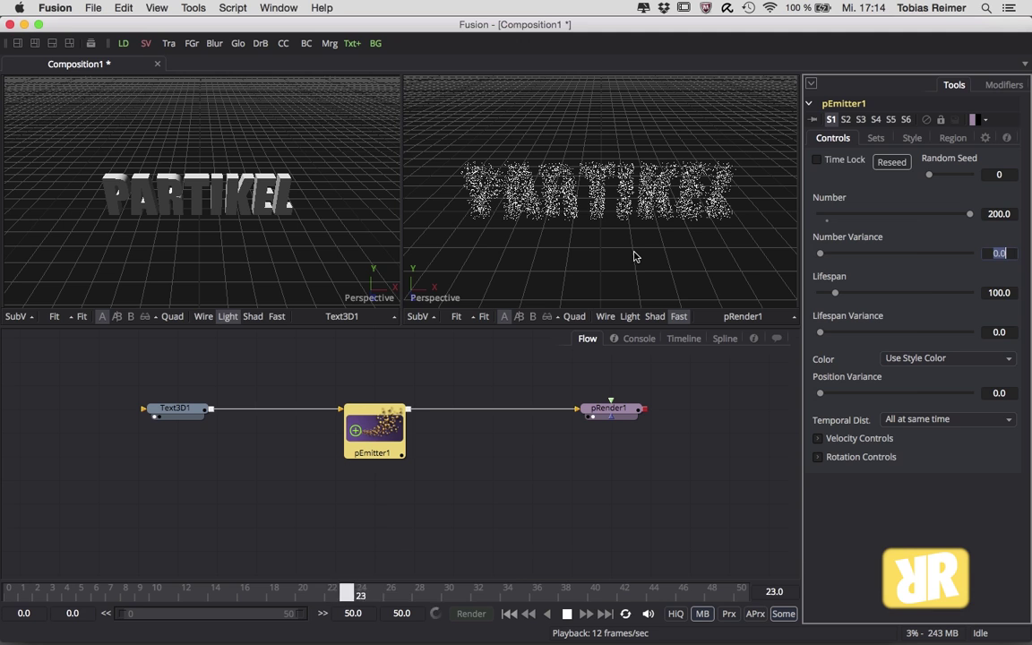
key("BackSpace")
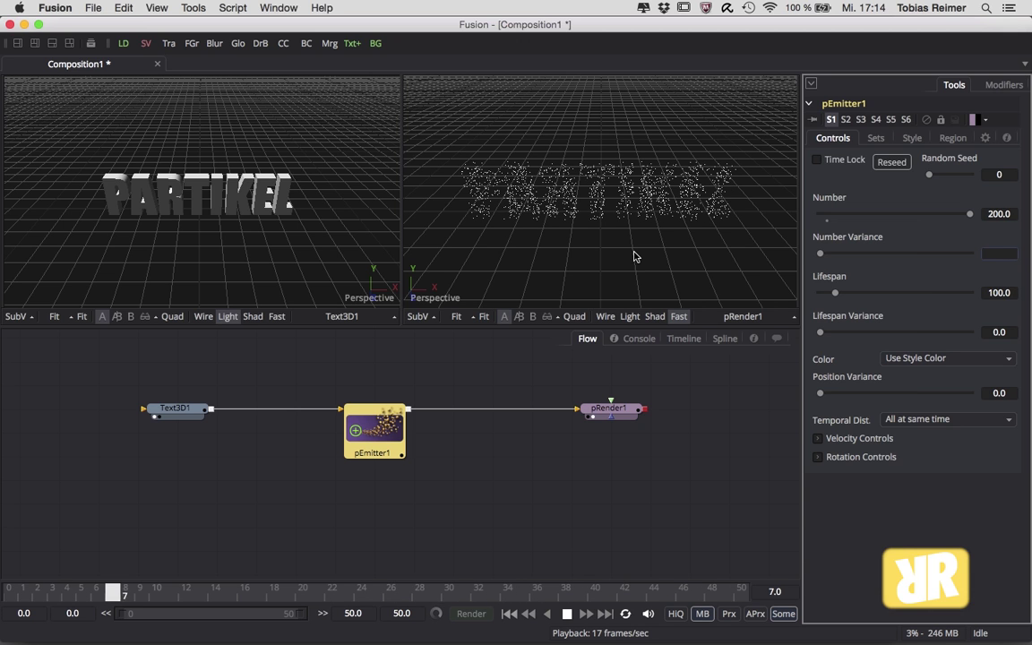
left_click(567, 614)
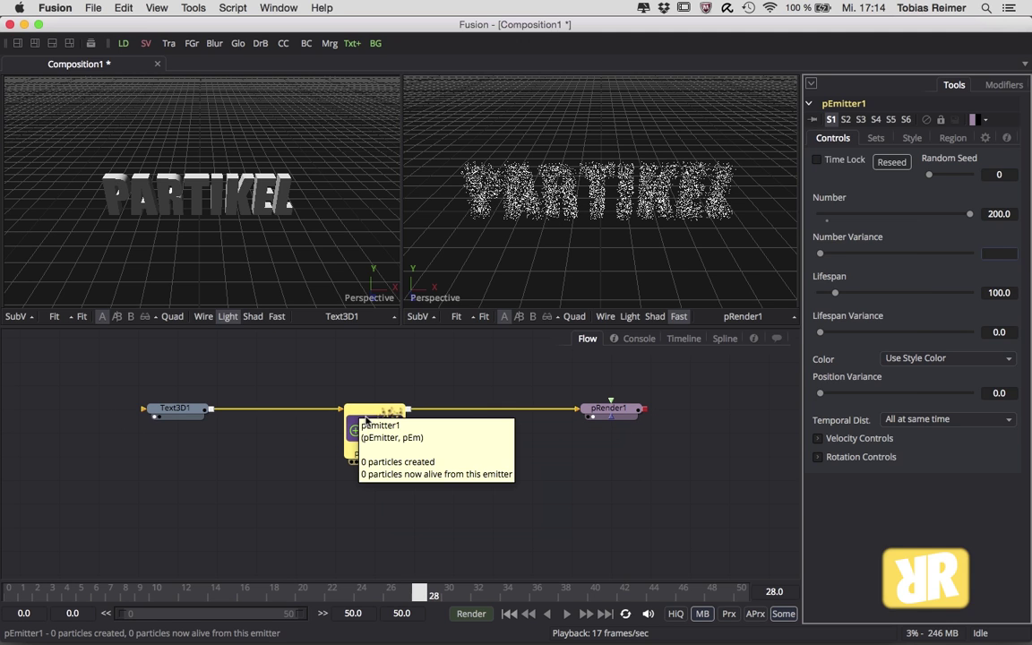
- Insert a pTurbulence node between pEmitter1 and pRender1 and raise its X Strength toward 0.57
left_click_drag(371, 426, 293, 425)
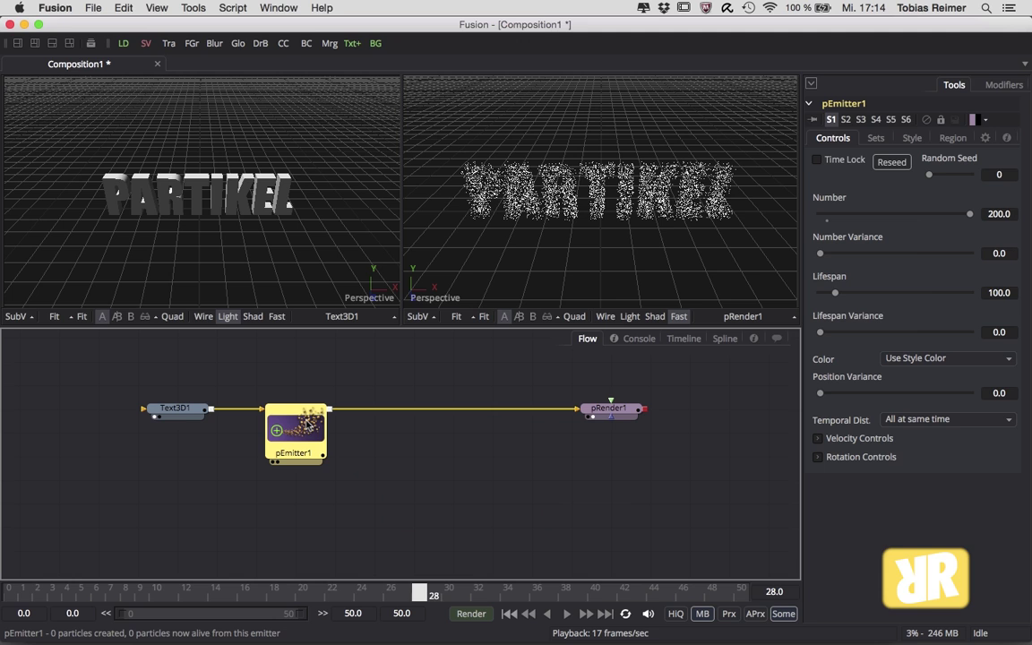
key("ctrl+space")
type("tu")
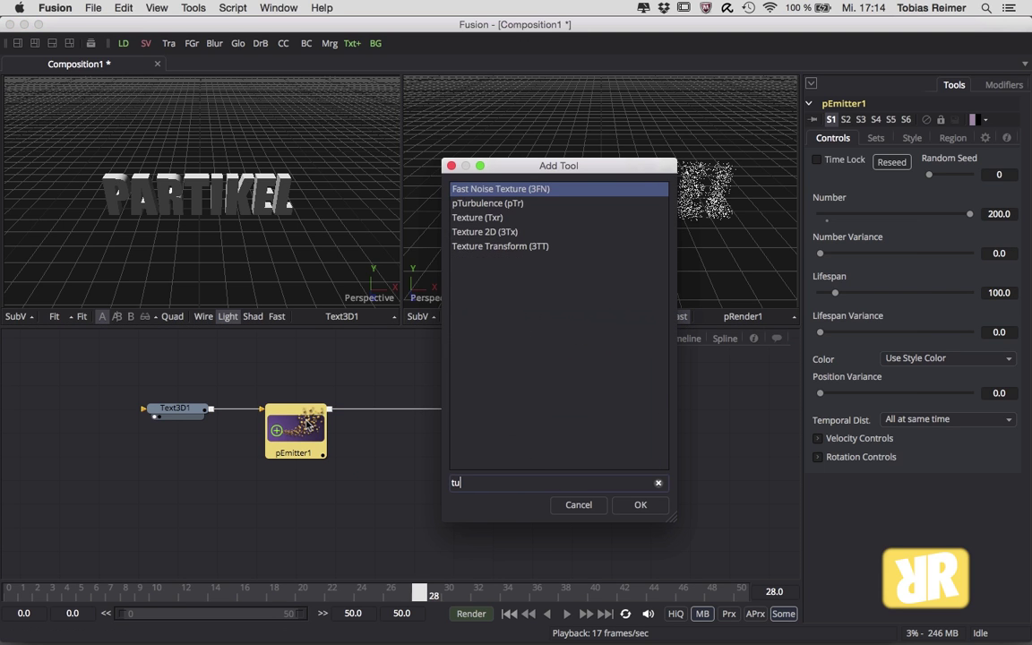
key("BackSpace")
key("BackSpace")
type("p")
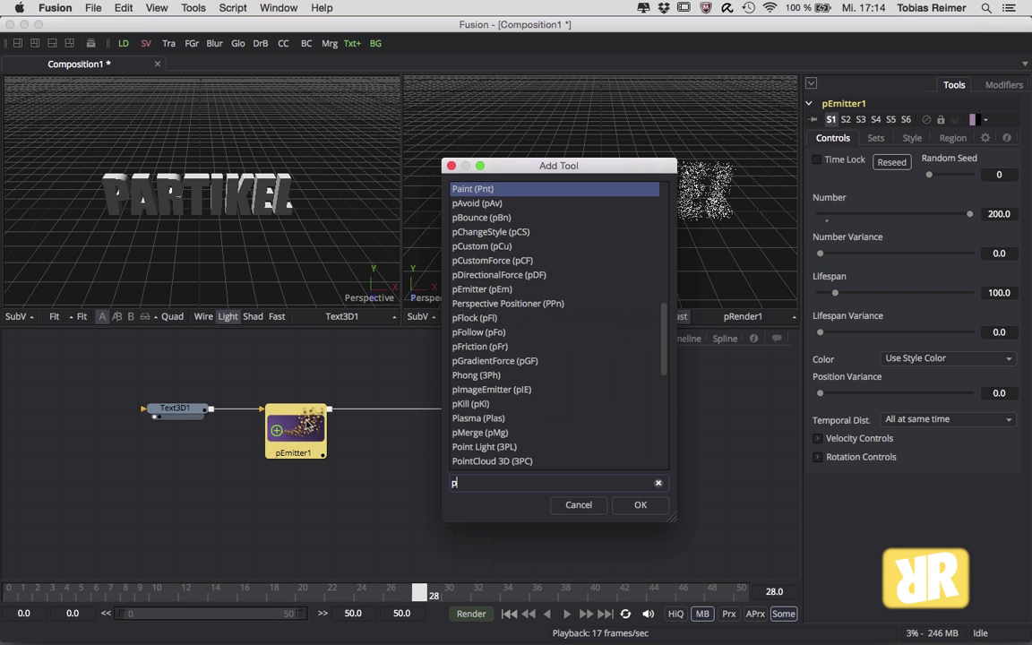
type("tur")
key("Return")
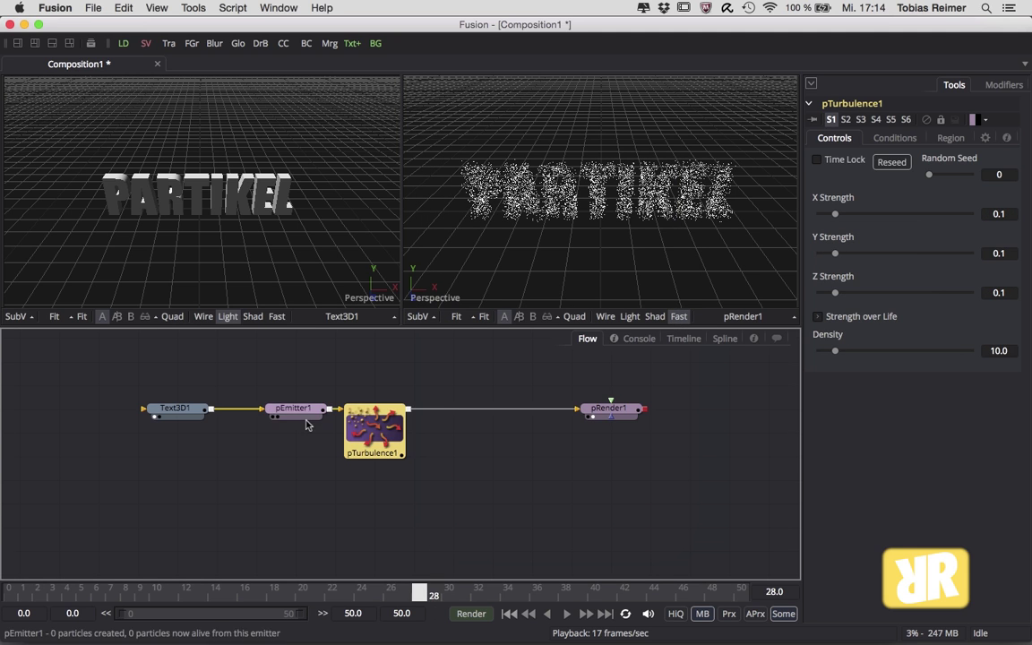
left_click_drag(364, 418, 416, 422)
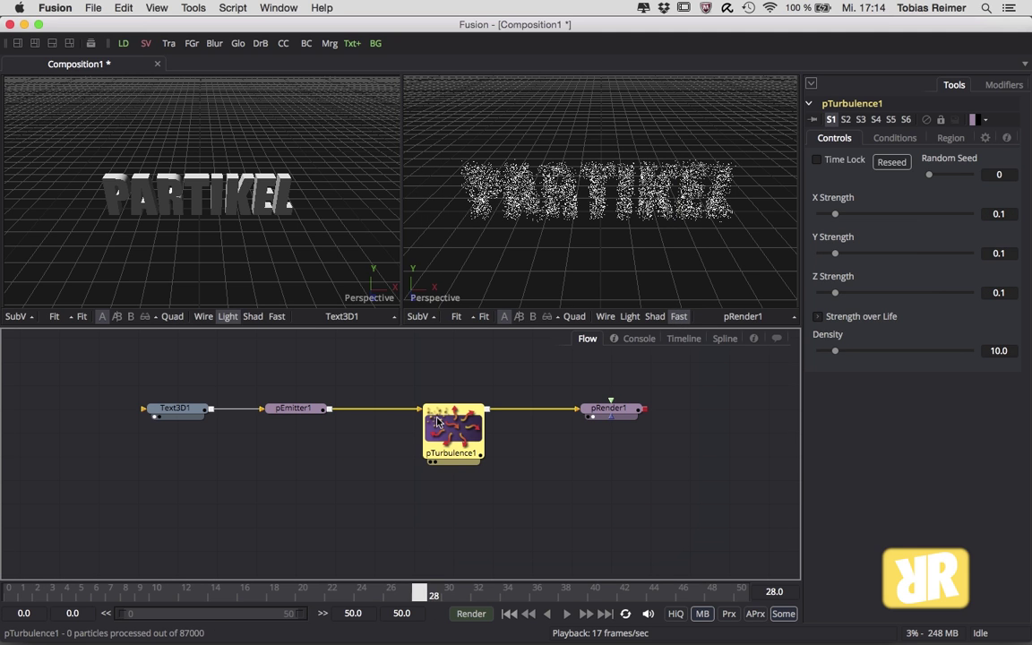
key("space")
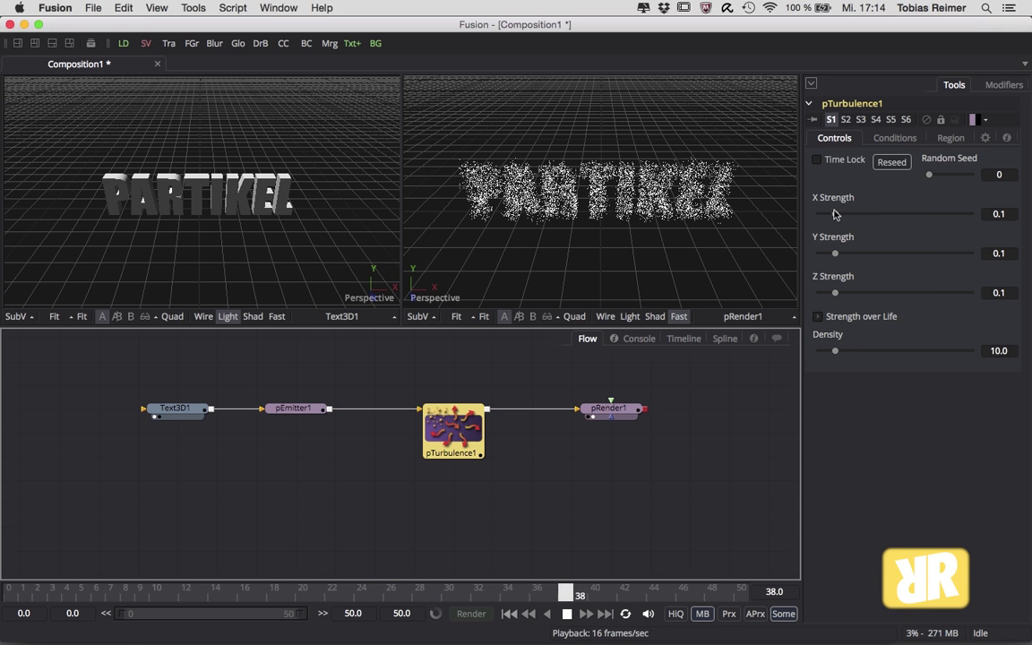
left_click_drag(834, 214, 906, 214)
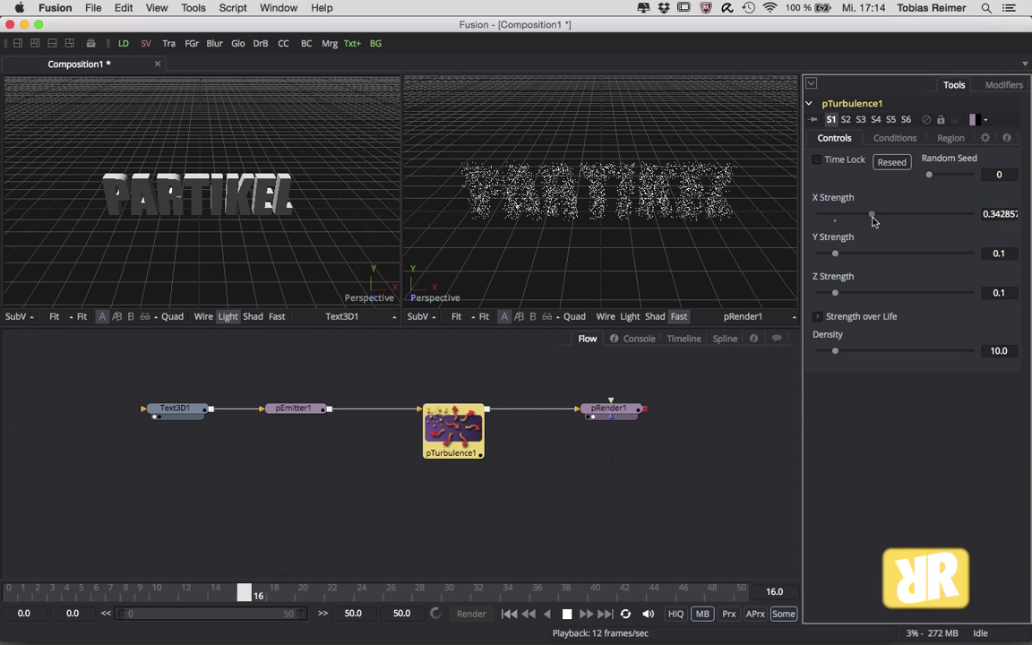